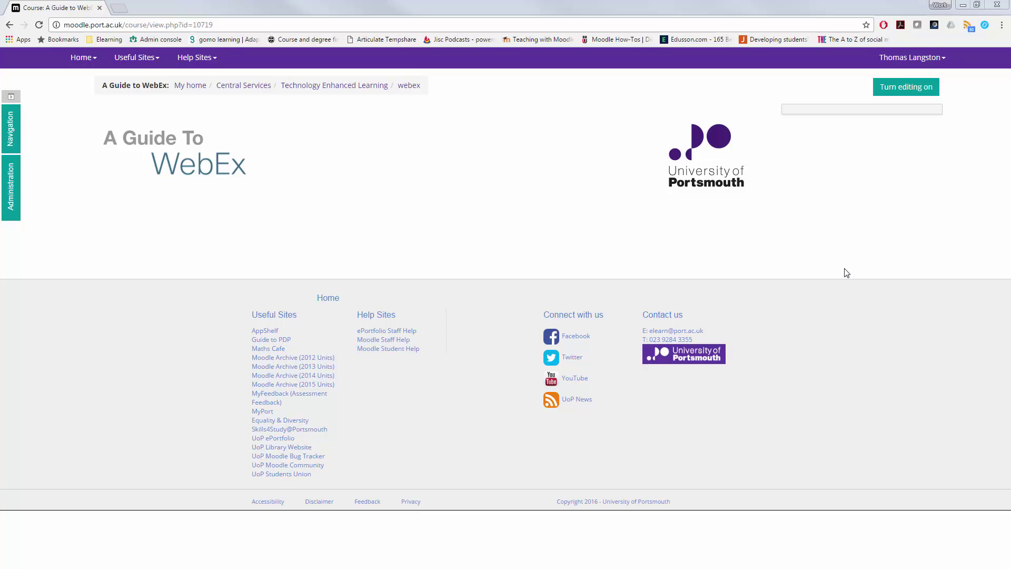
# Turn on course editing and pick WebEx Classroom as the new activity for Topic 1
pyautogui.click(925, 87)
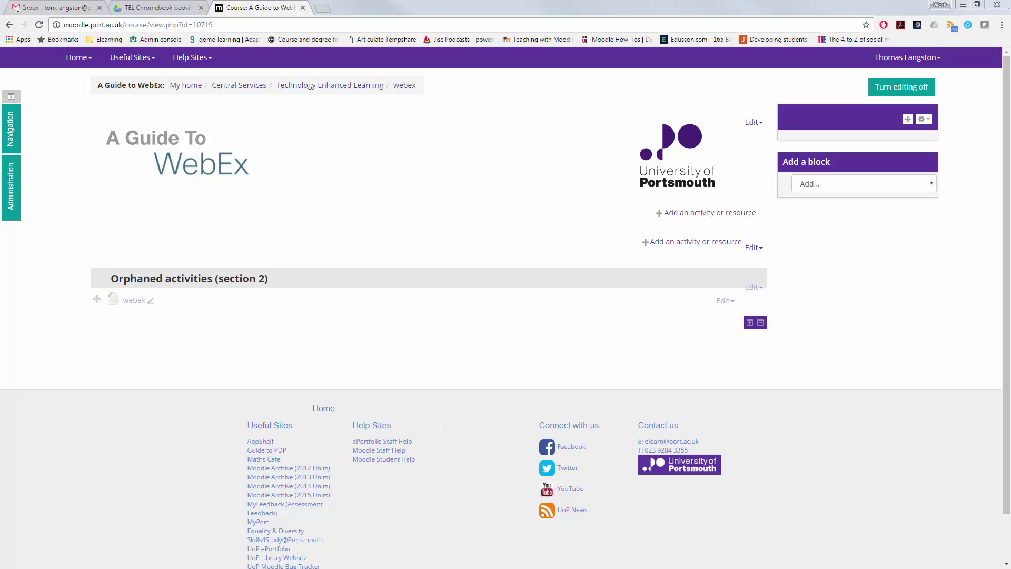
pyautogui.click(680, 242)
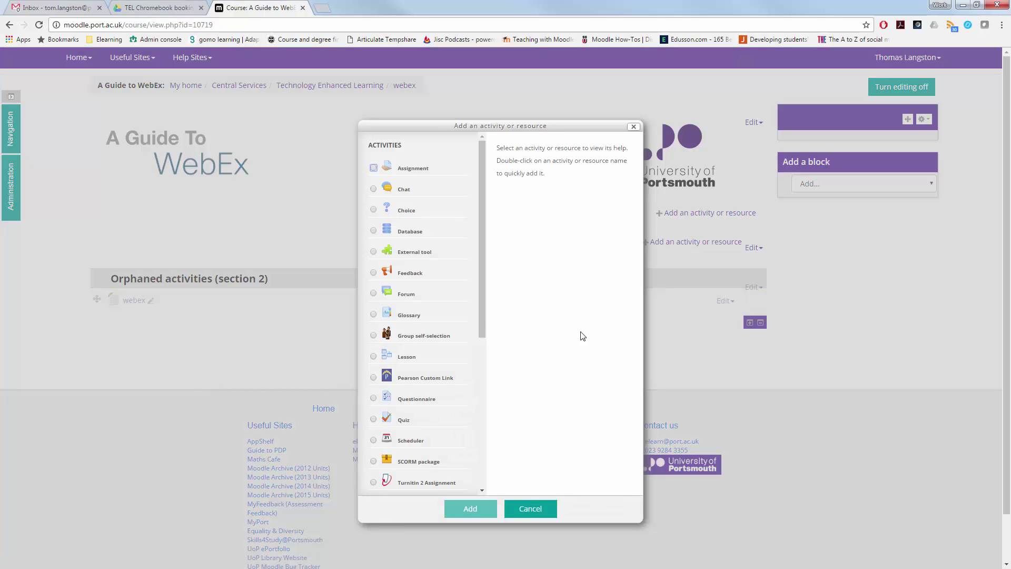
pyautogui.moveTo(481, 307); pyautogui.dragTo(465, 376)
pyautogui.click(433, 359)
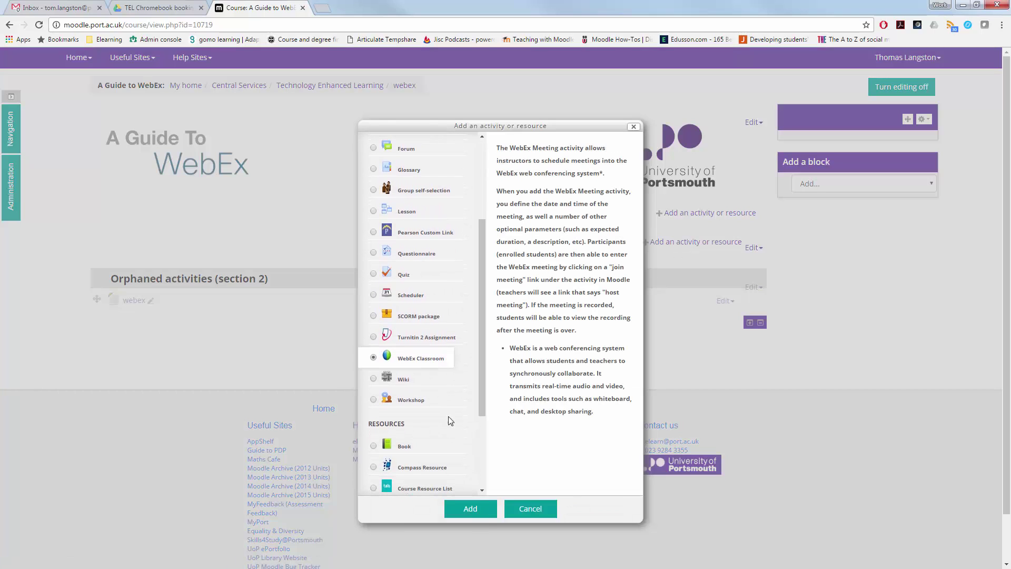
pyautogui.click(469, 509)
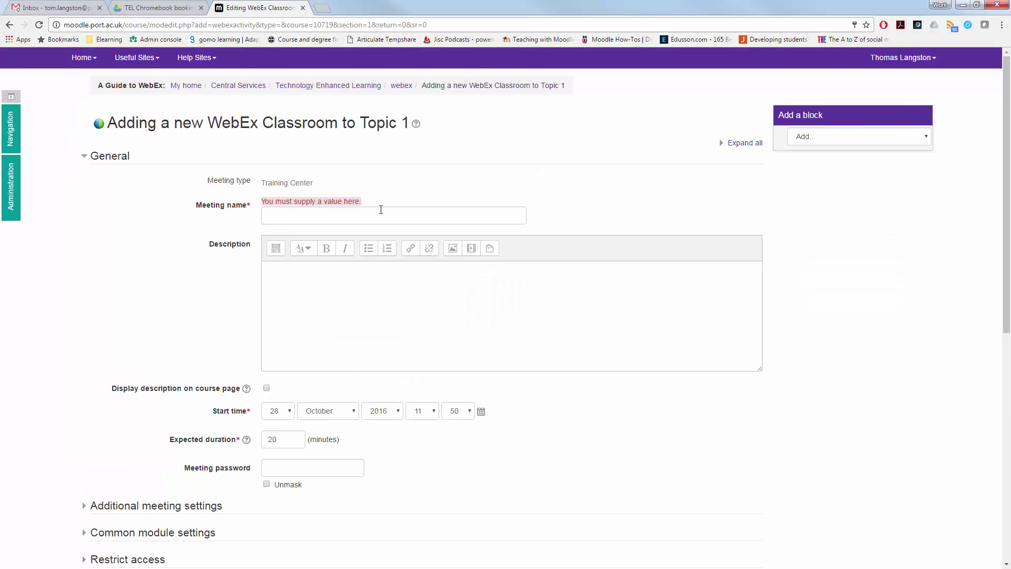
# Enter meeting name 'Classroom' and description 'Welcome to this live classroom'
pyautogui.click(380, 212)
pyautogui.write('Clas')
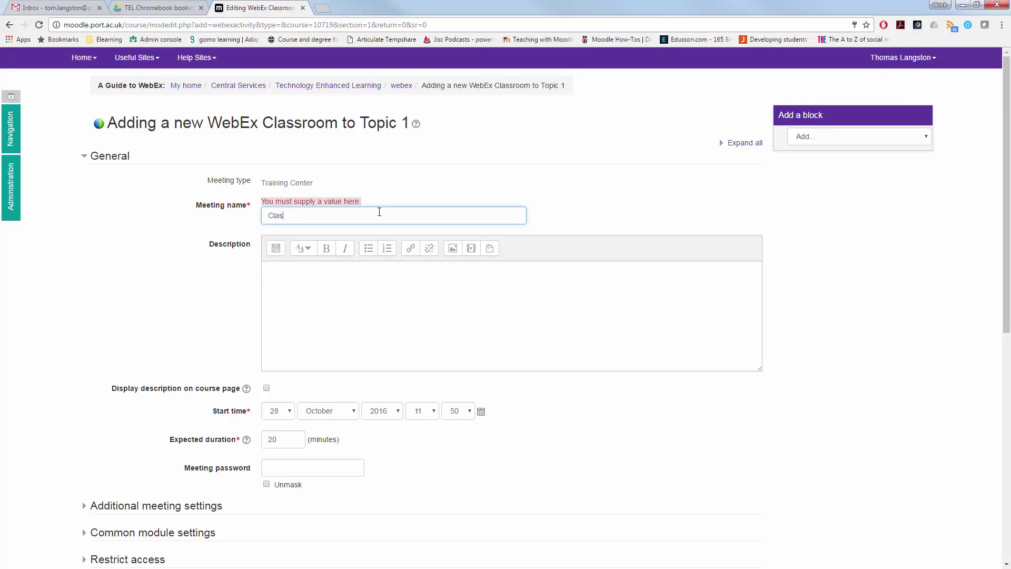
pyautogui.write('sroom')
pyautogui.press('Tab')
pyautogui.press('Tab')
pyautogui.write('Welcome to ')
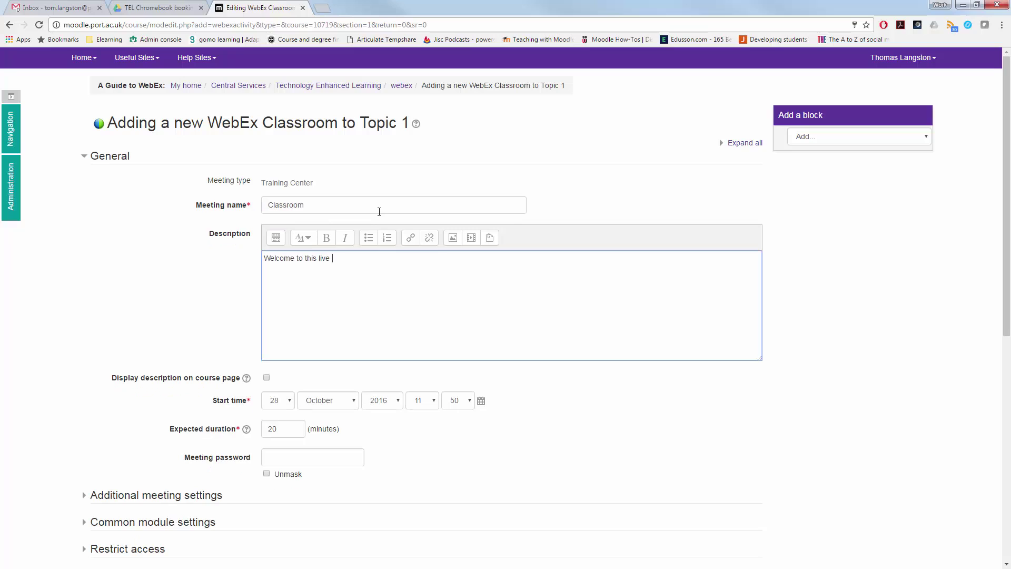
pyautogui.write('this live classroom')
pyautogui.scroll(-2, 408, 223)
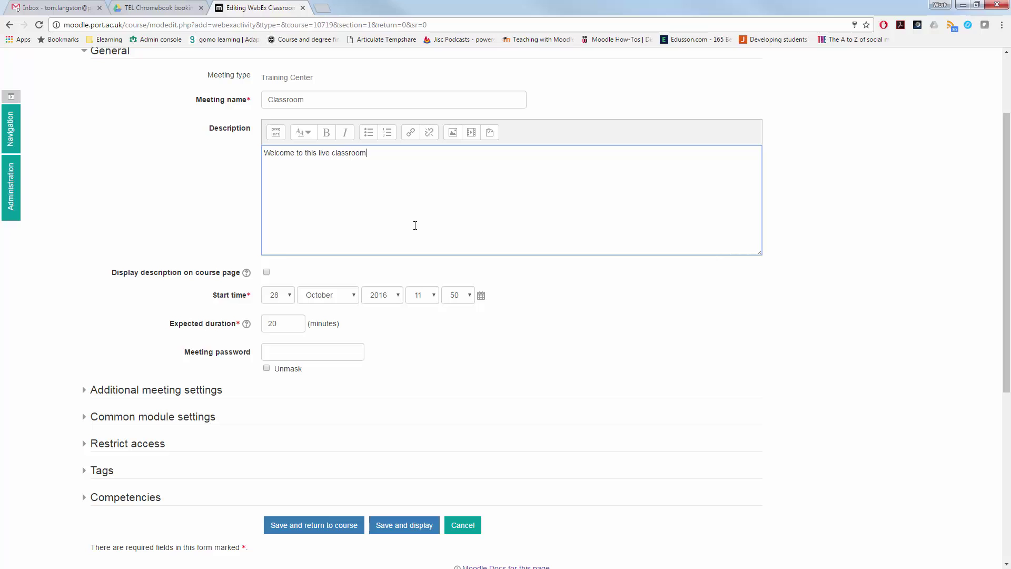
pyautogui.scroll(-1, 550, 284)
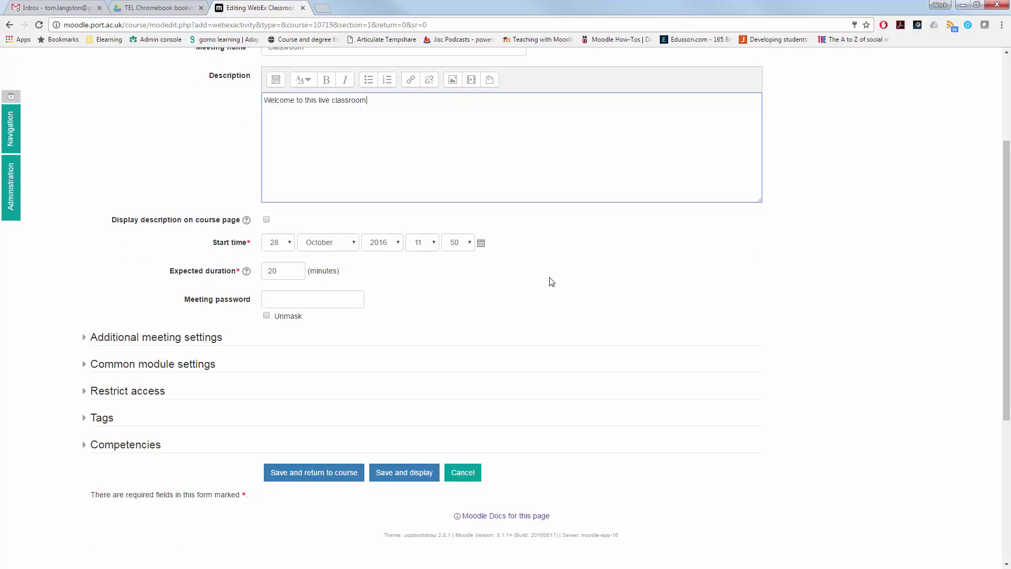
pyautogui.click(481, 243)
pyautogui.click(411, 103)
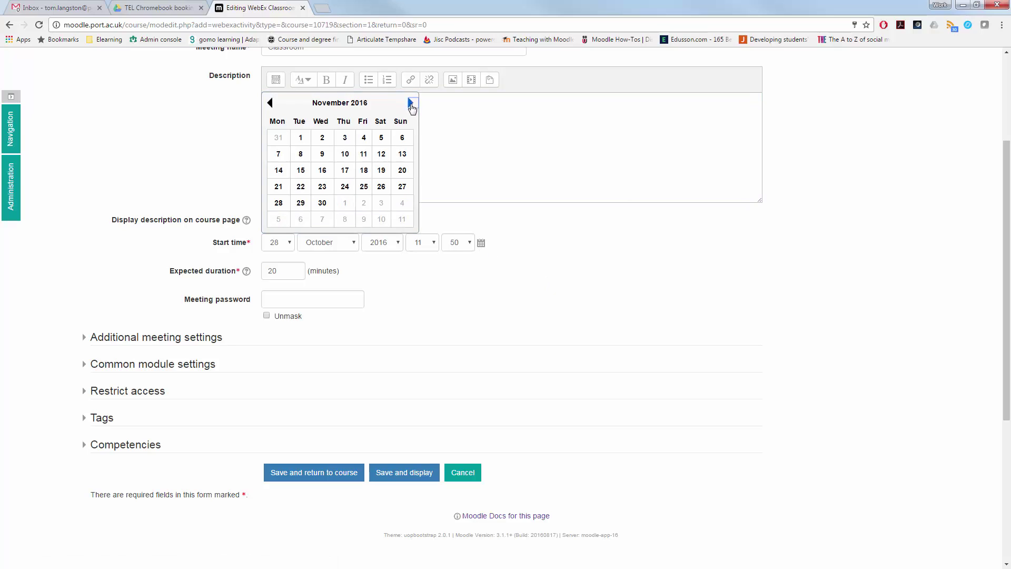
pyautogui.click(270, 103)
pyautogui.click(510, 265)
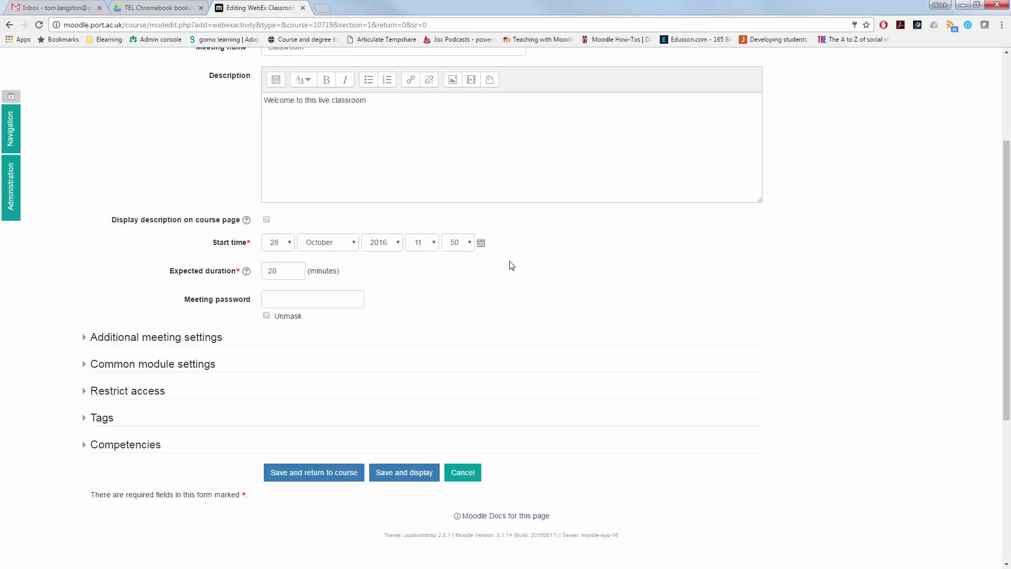
pyautogui.moveTo(292, 270); pyautogui.dragTo(248, 269)
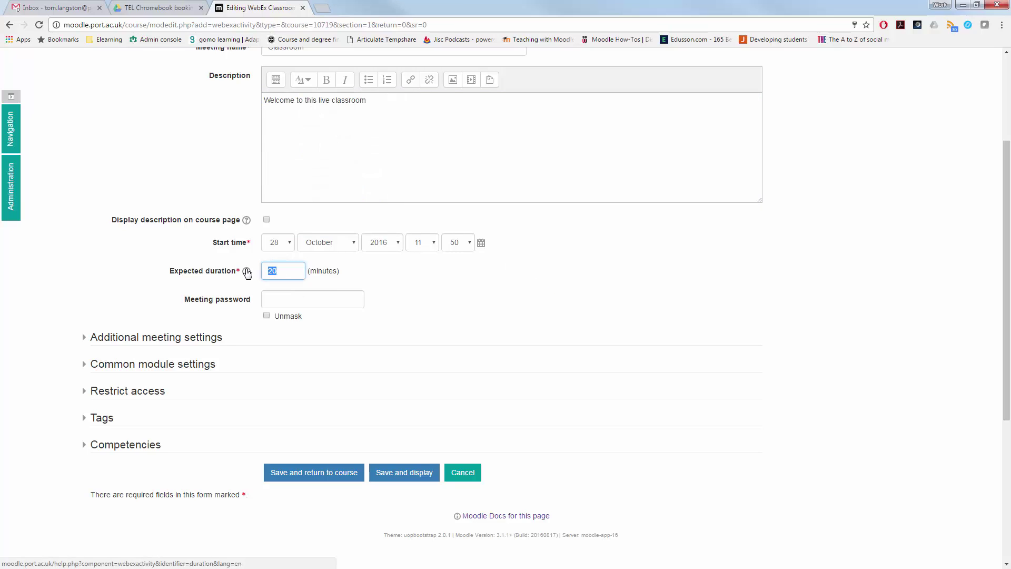
pyautogui.write('60')
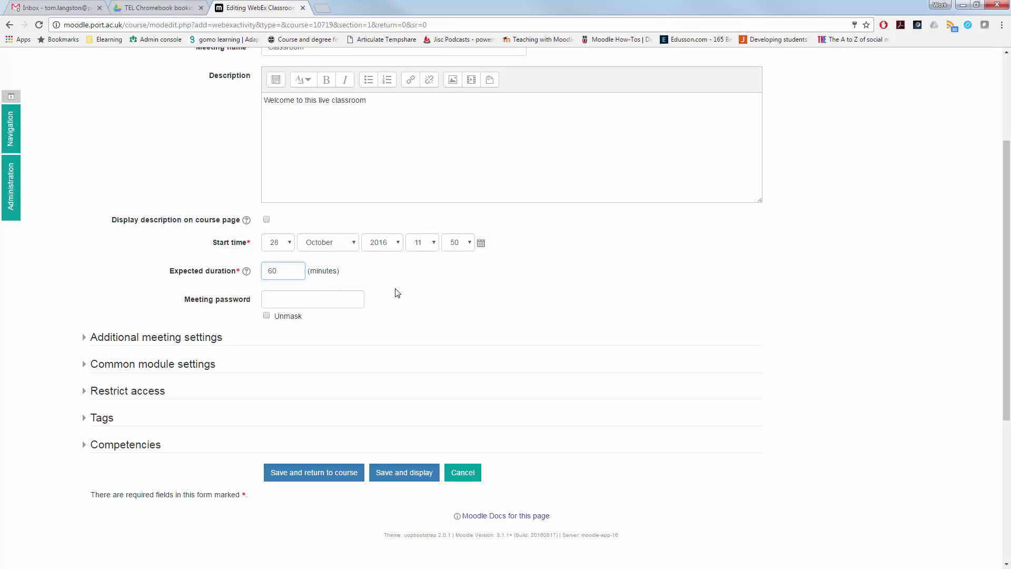
pyautogui.click(398, 294)
pyautogui.doubleClick(260, 270)
pyautogui.write('20')
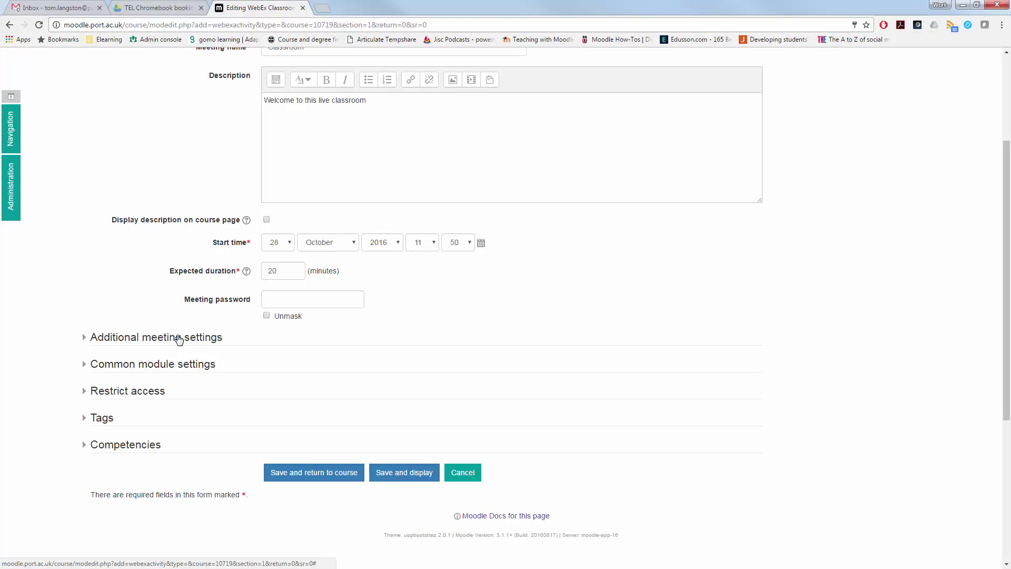
# Under Additional meeting settings, untick 'Allow students to download recordings'
pyautogui.click(179, 339)
pyautogui.scroll(-2, 578, 343)
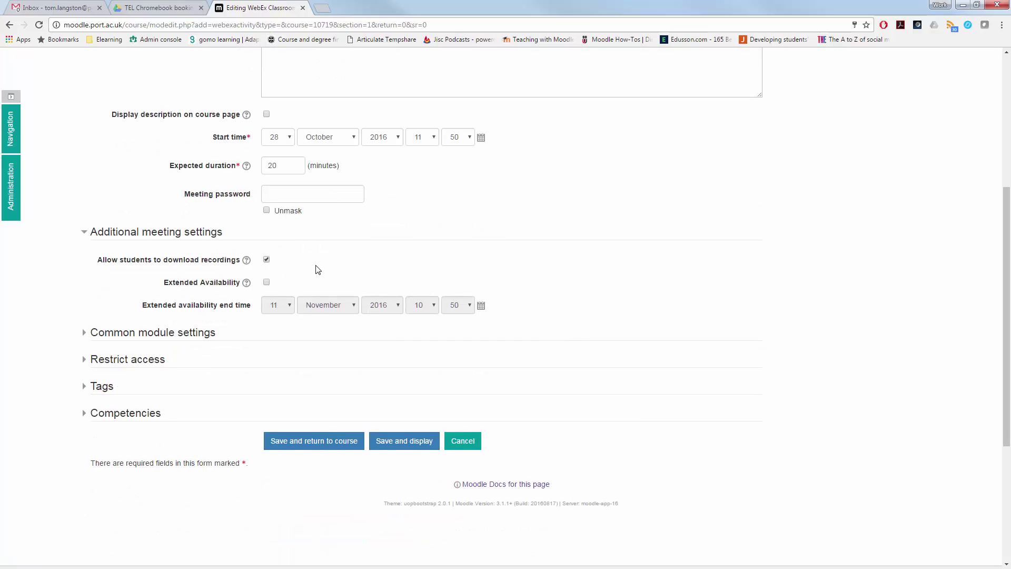
pyautogui.click(266, 259)
# Try Extended Availability with a November 2016 end date, then switch it back off
pyautogui.scroll(-1, 307, 278)
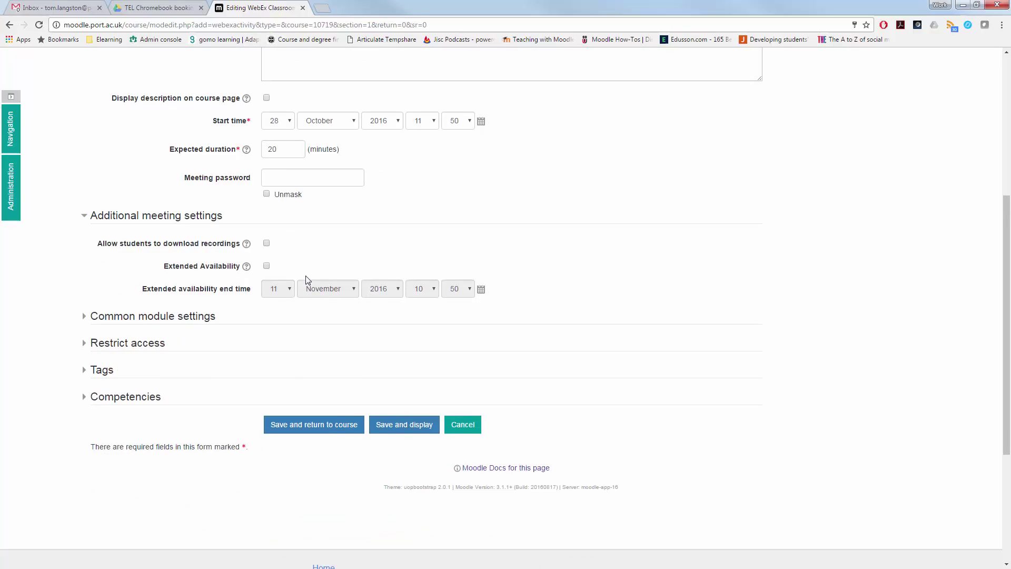
pyautogui.click(266, 229)
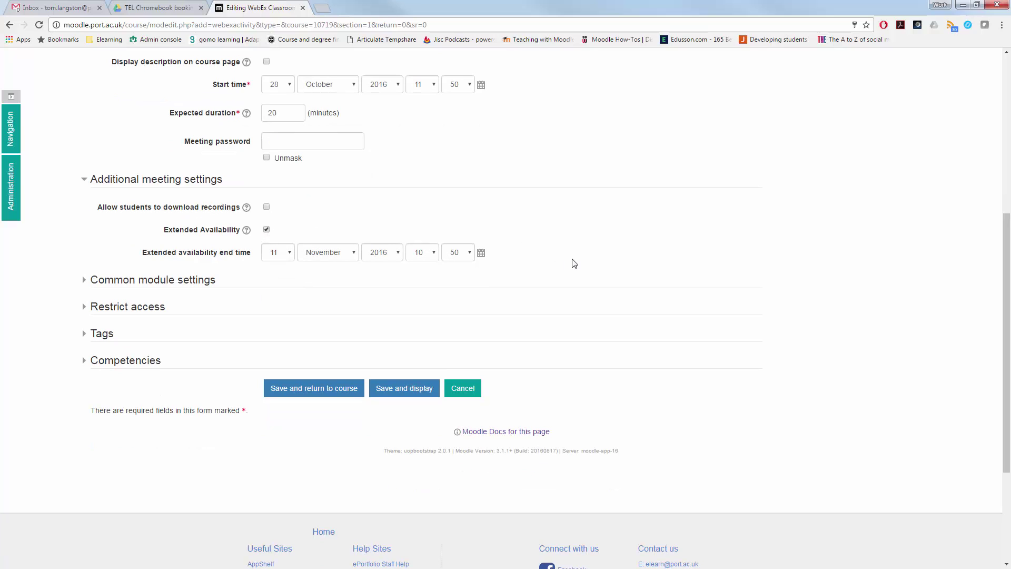
pyautogui.click(356, 254)
pyautogui.click(356, 254)
pyautogui.click(355, 253)
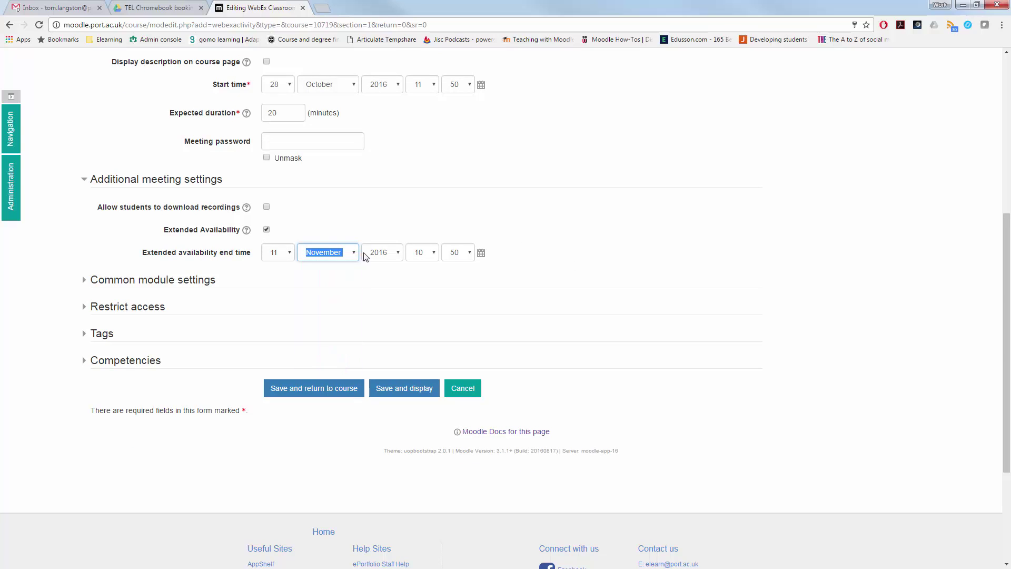
pyautogui.click(394, 259)
pyautogui.click(537, 269)
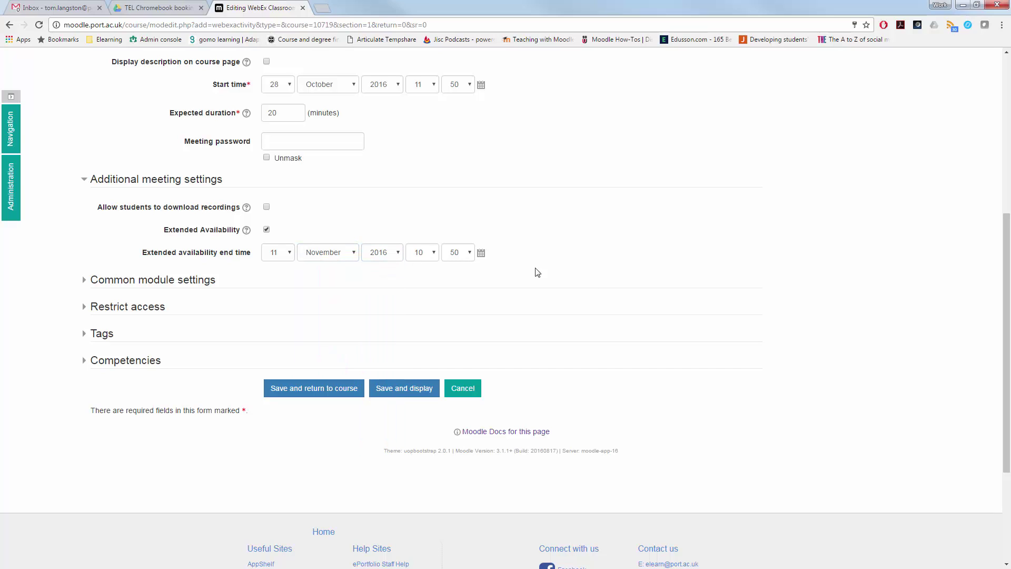
pyautogui.click(481, 254)
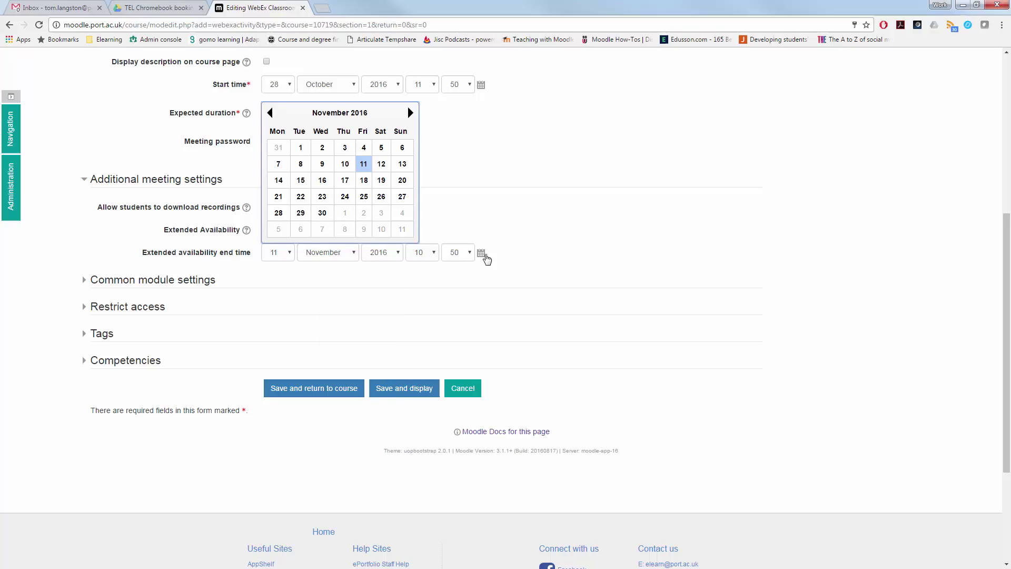
pyautogui.click(481, 254)
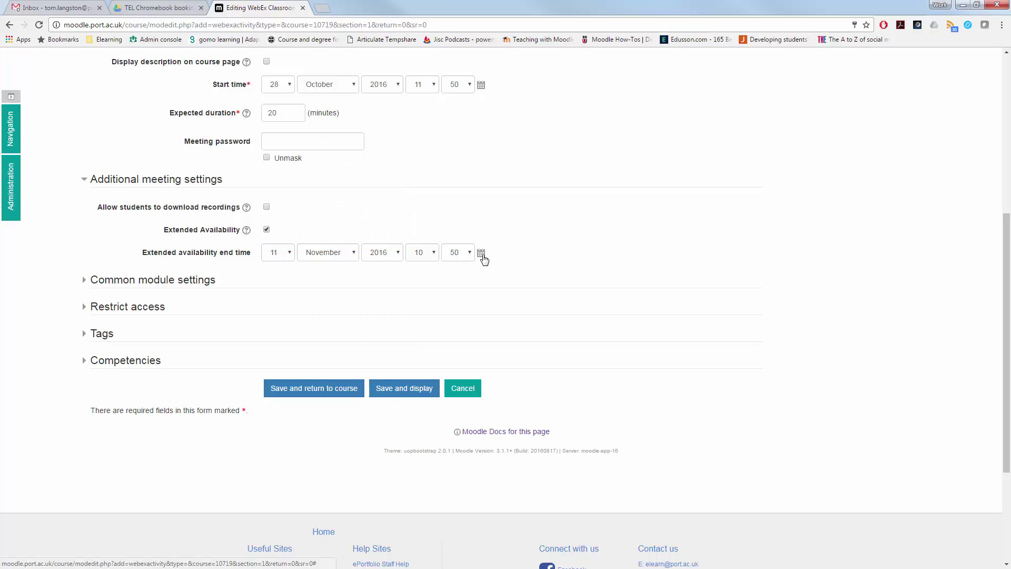
pyautogui.click(267, 229)
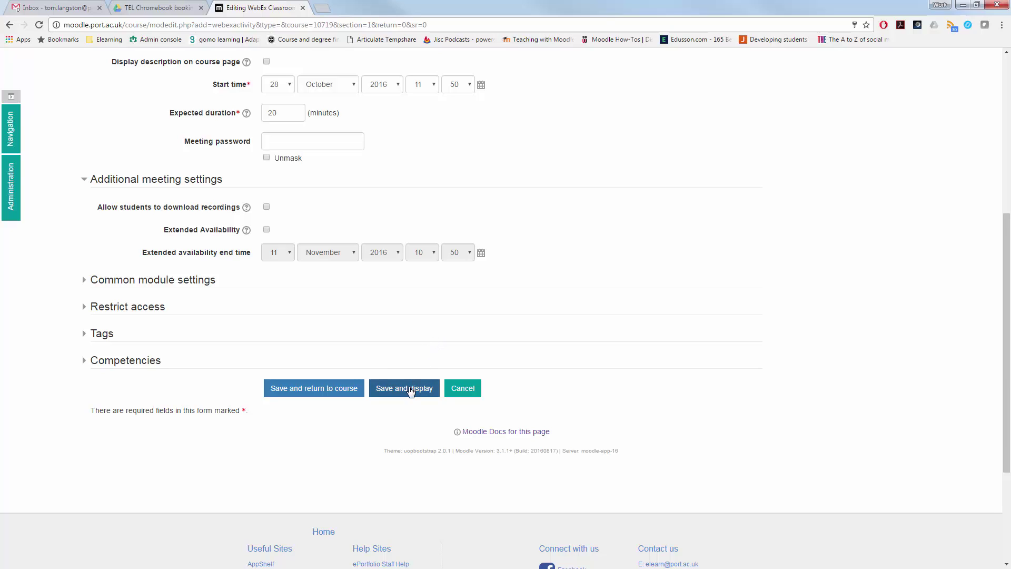
# Save the Classroom activity to Topic 1 and open its activity page
pyautogui.click(322, 389)
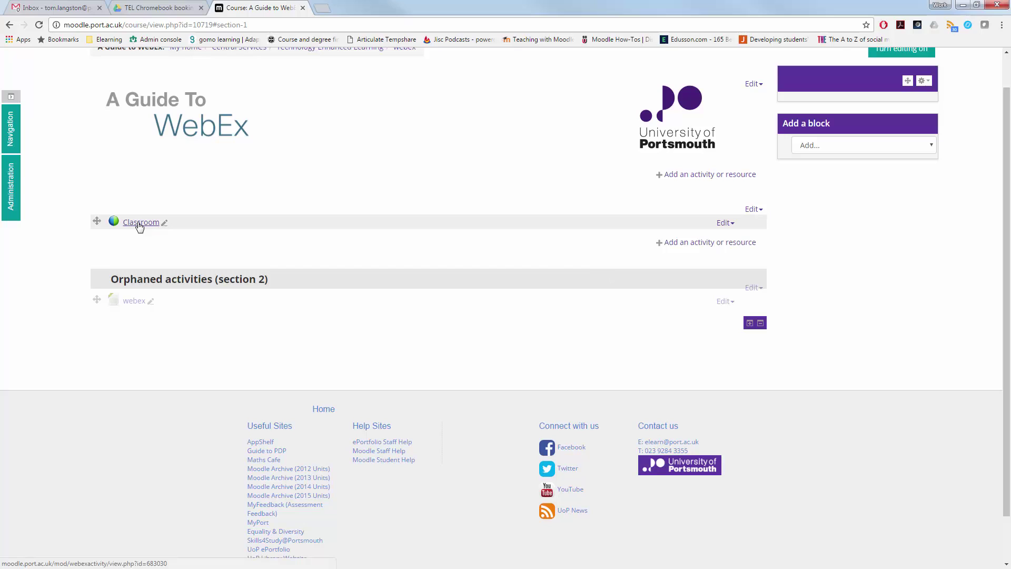
pyautogui.click(140, 225)
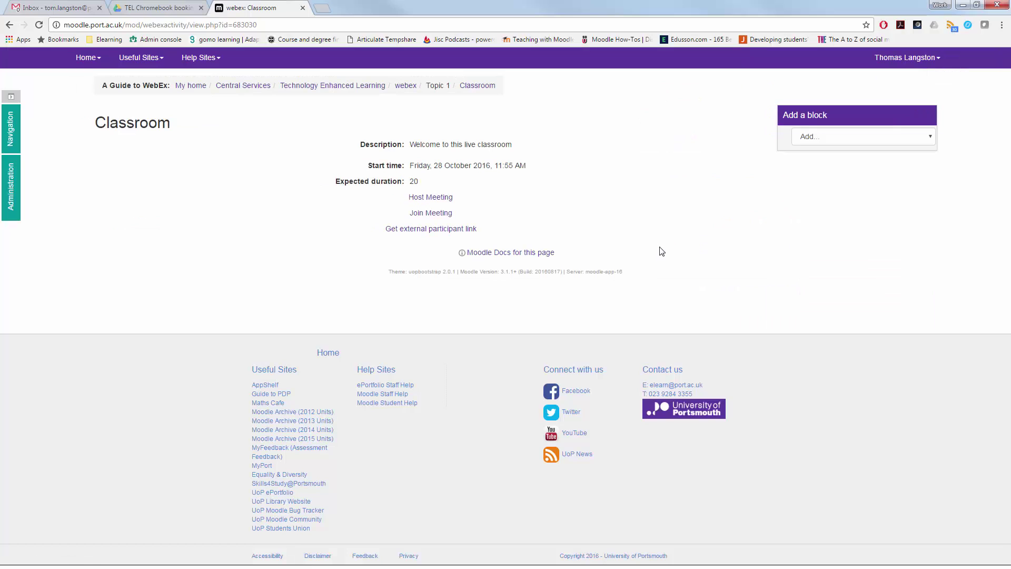
# View the Classroom's external participant link, then return to Classroom and launch Host Meeting
pyautogui.click(452, 230)
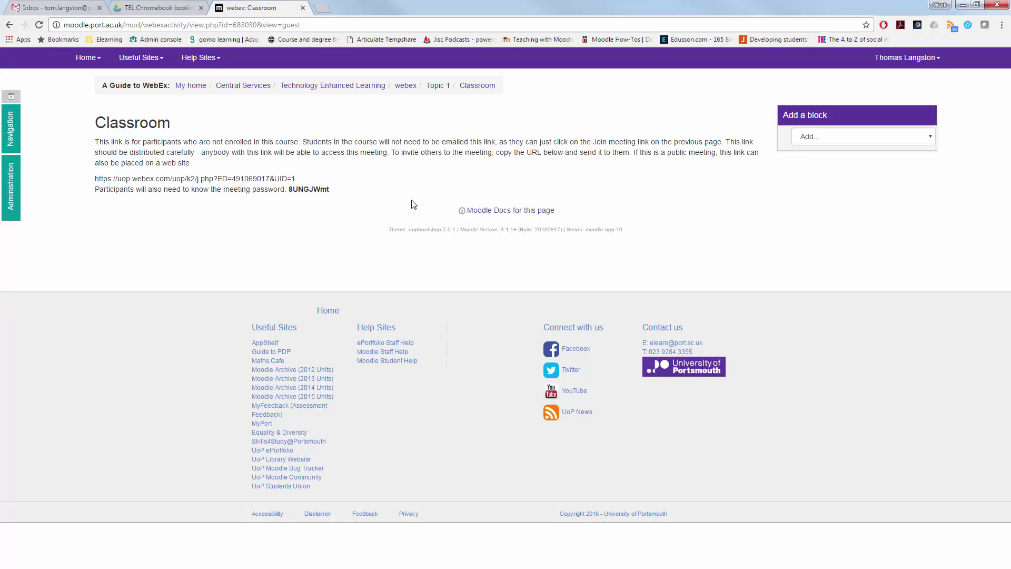
pyautogui.click(405, 86)
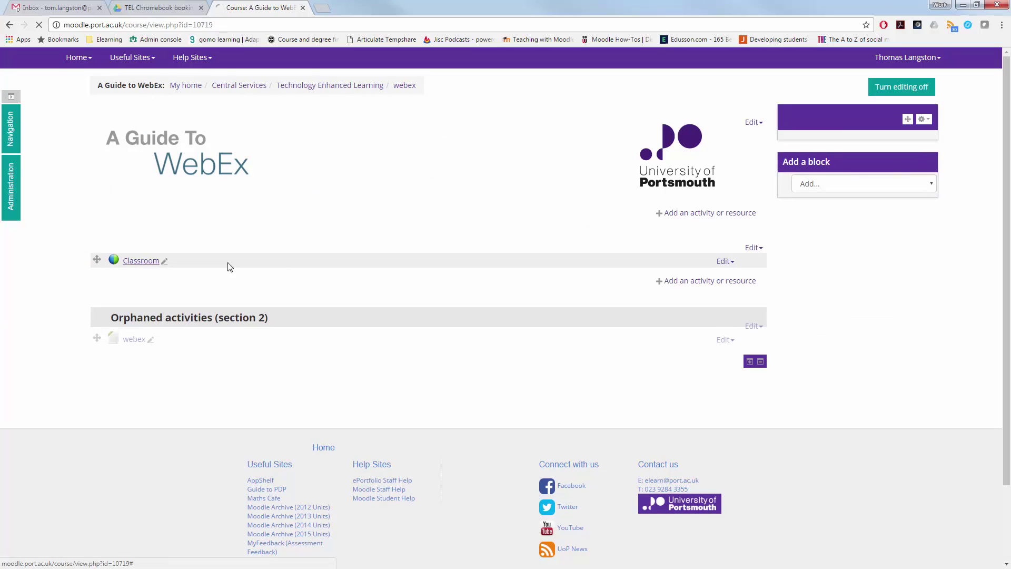
pyautogui.click(141, 261)
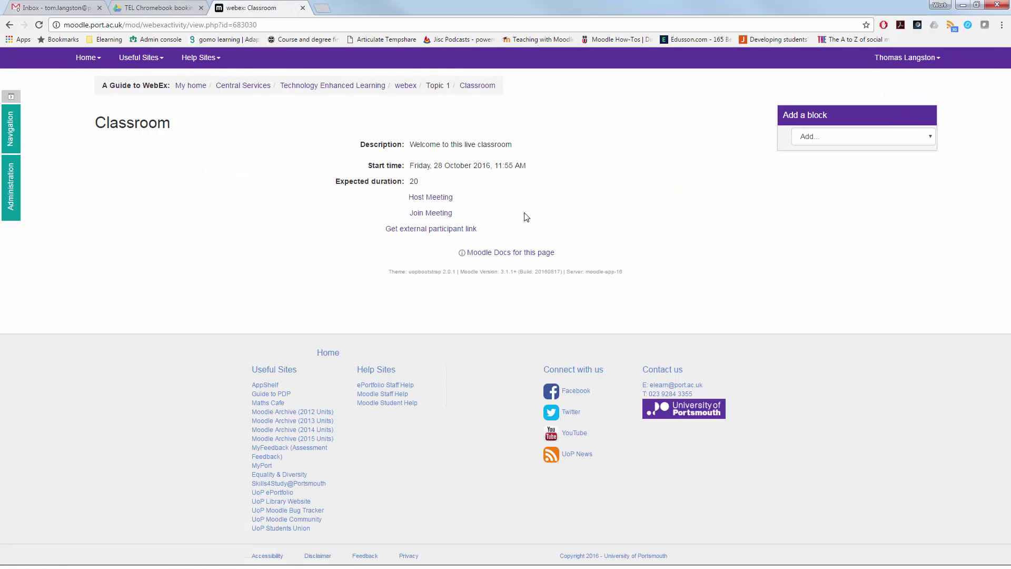
pyautogui.click(441, 198)
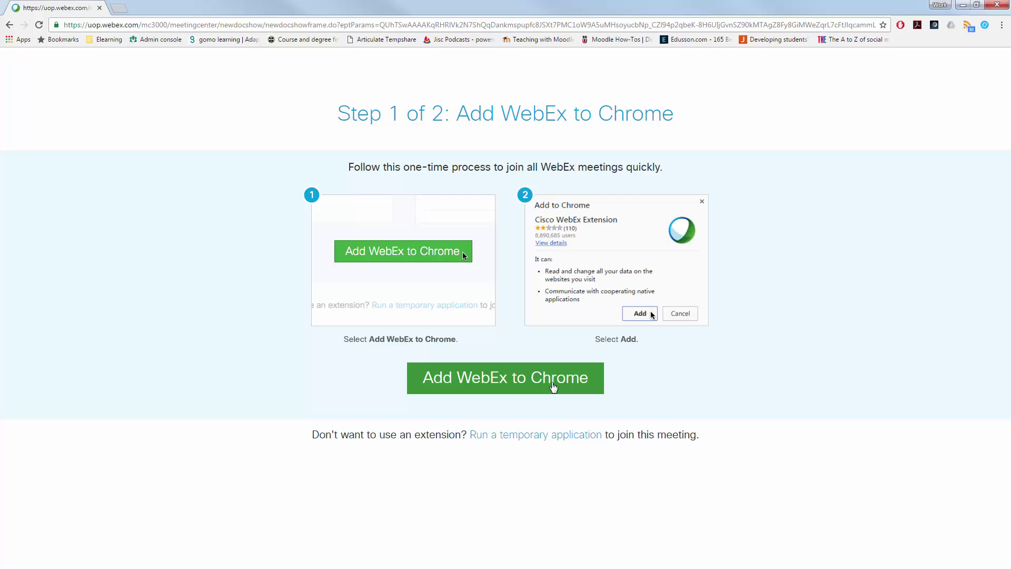
# Install the WebEx extension in Chrome to launch the Classroom training session
pyautogui.click(553, 387)
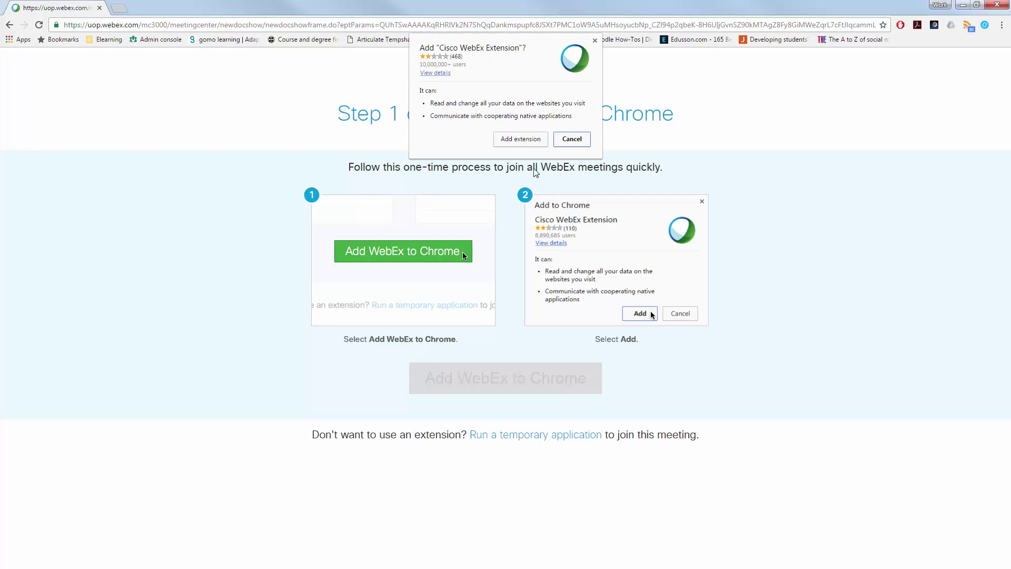
pyautogui.click(529, 142)
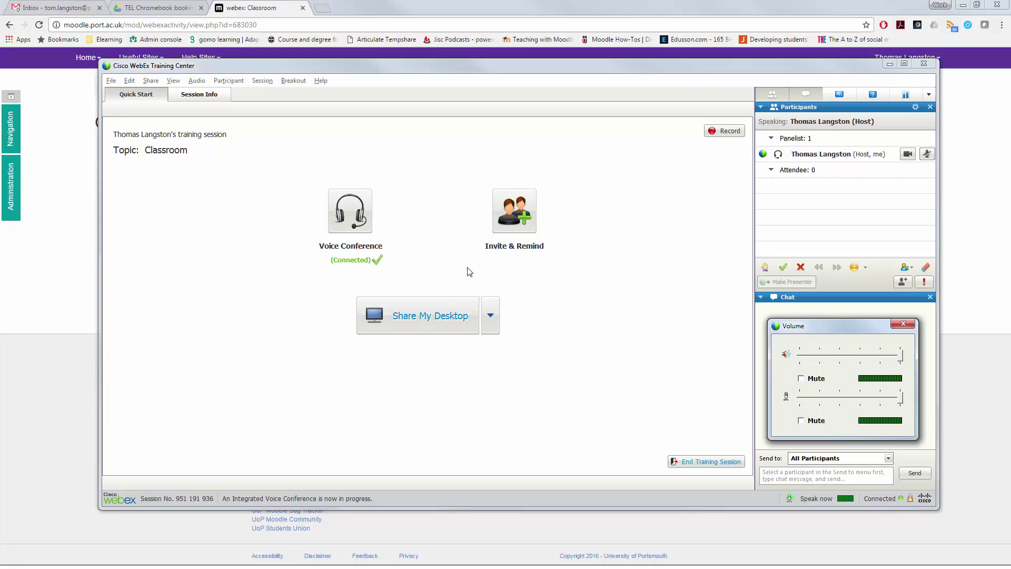
# Start the host's video from the Participants panel
pyautogui.click(908, 154)
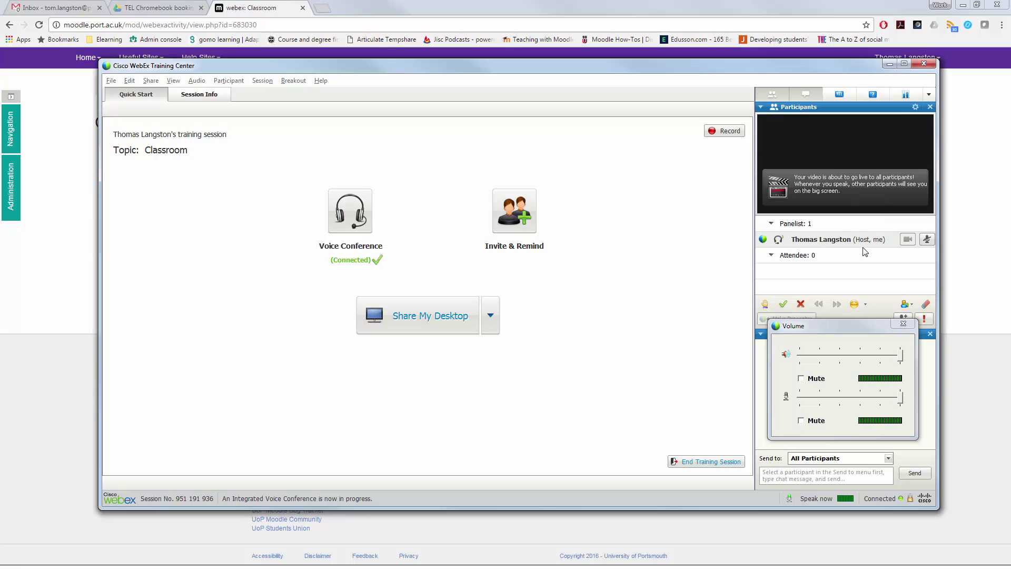